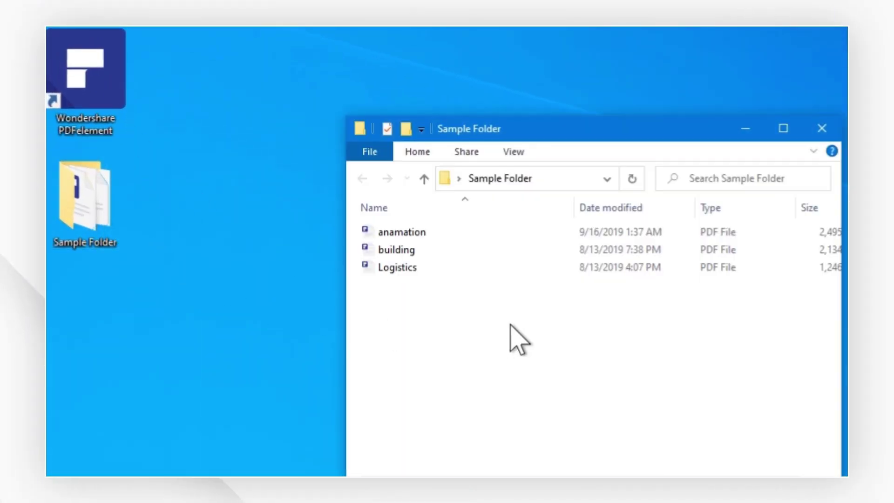
Select the three PDFs in File Explorer and send them to Combine to PDF
{"action": "left_click_drag", "start_coordinate": [458, 308], "coordinate": [542, 231]}
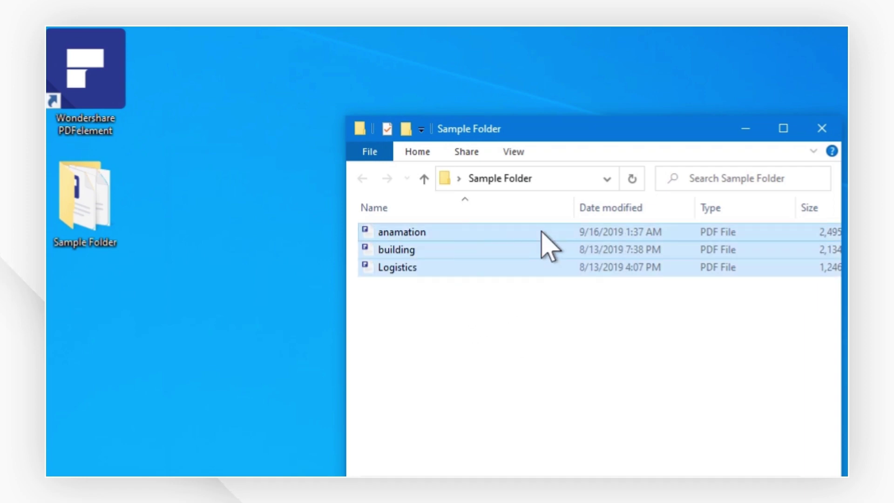
{"action": "key", "text": "Return"}
{"action": "right_click", "coordinate": [542, 232]}
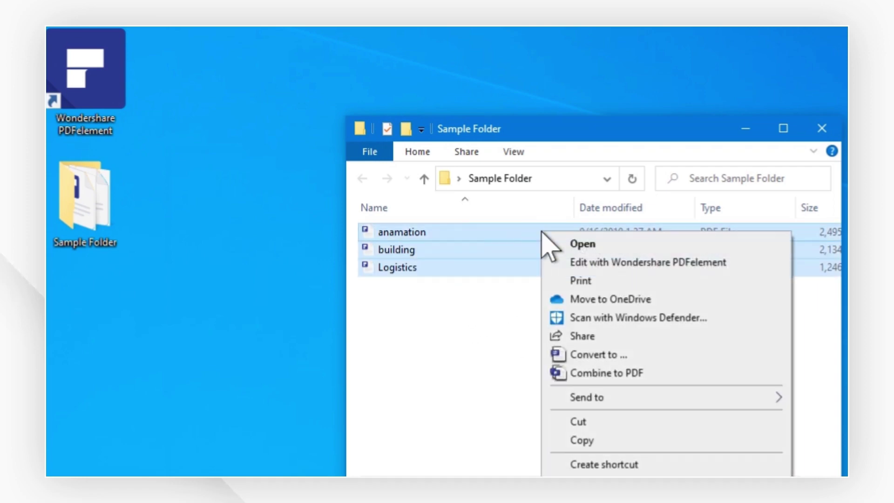
{"action": "left_click", "coordinate": [616, 374]}
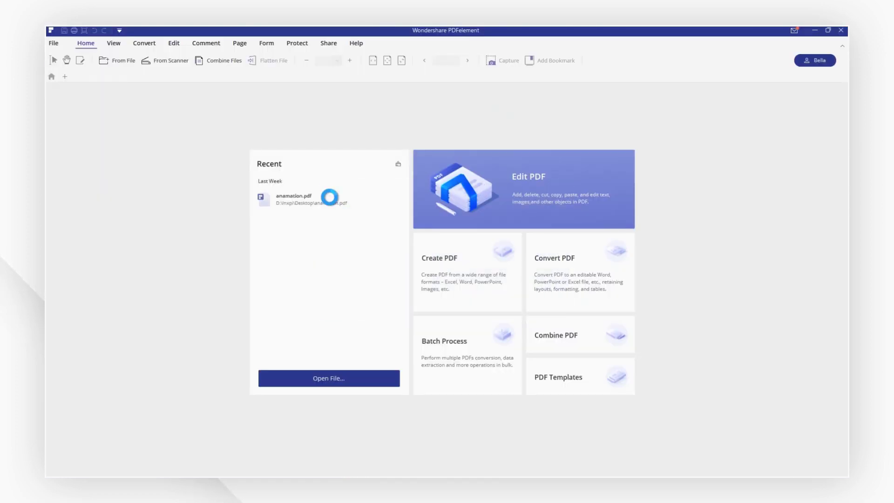
Put building.pdf first with pages 1-3, keep all of Logistics.pdf, combine, and view page thumbnails
{"action": "mouse_move", "coordinate": [333, 204]}
{"action": "left_mouse_down"}
{"action": "mouse_move", "coordinate": [375, 201]}
{"action": "mouse_move", "coordinate": [392, 184]}
{"action": "left_mouse_up"}
{"action": "left_click_drag", "start_coordinate": [394, 231], "coordinate": [399, 240]}
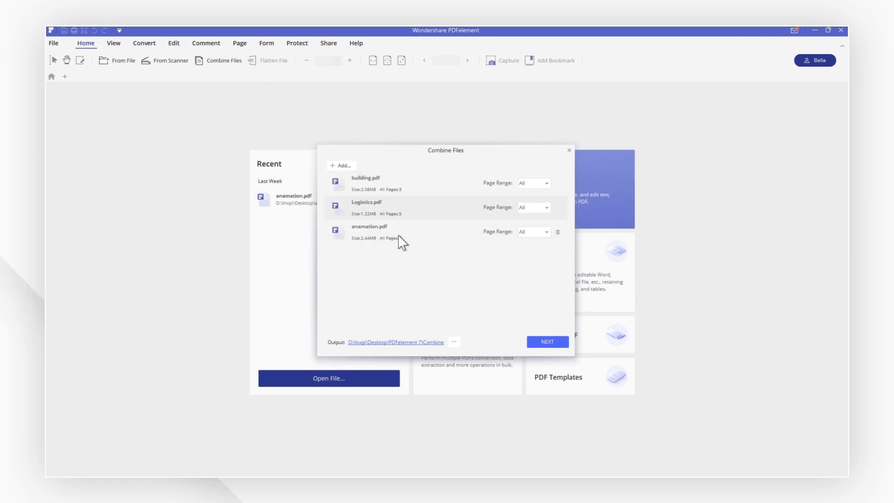
{"action": "left_click", "coordinate": [545, 183]}
{"action": "type", "text": "1-3"}
{"action": "left_click", "coordinate": [543, 217]}
{"action": "left_click", "coordinate": [547, 342]}
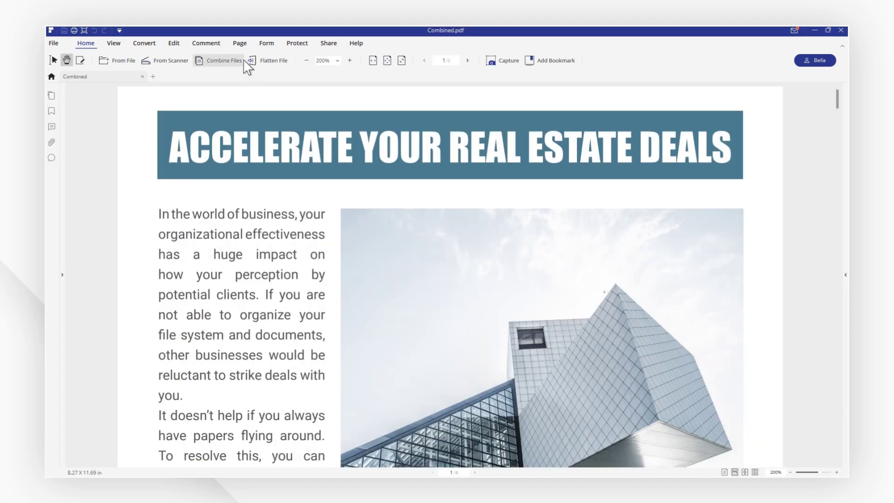
{"action": "left_click", "coordinate": [240, 43]}
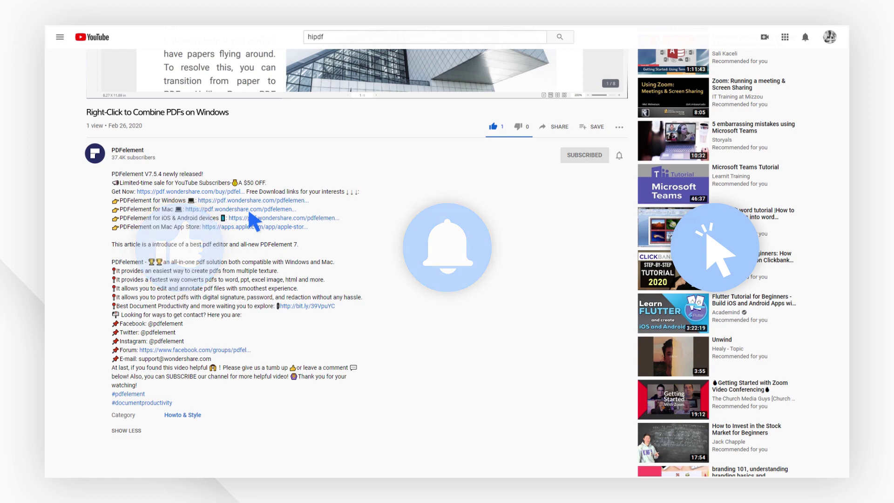
Go to the PDFelement channel's Videos page via its avatar
{"action": "left_click", "coordinate": [96, 153]}
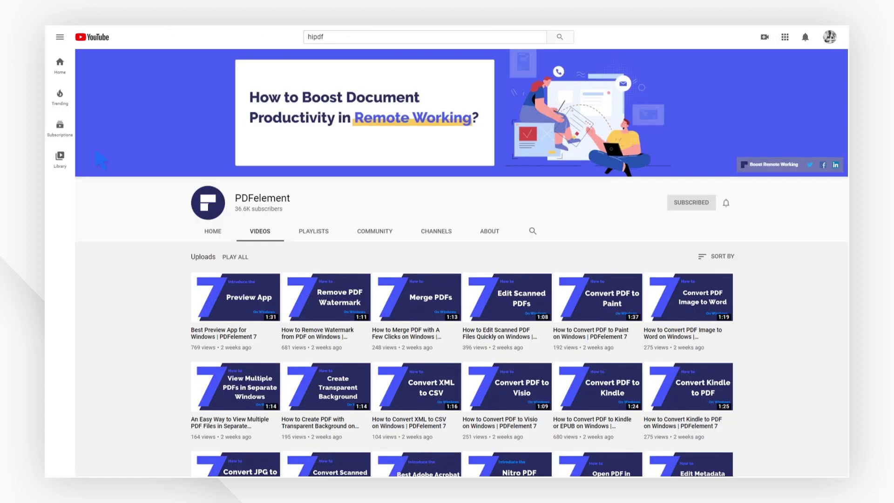